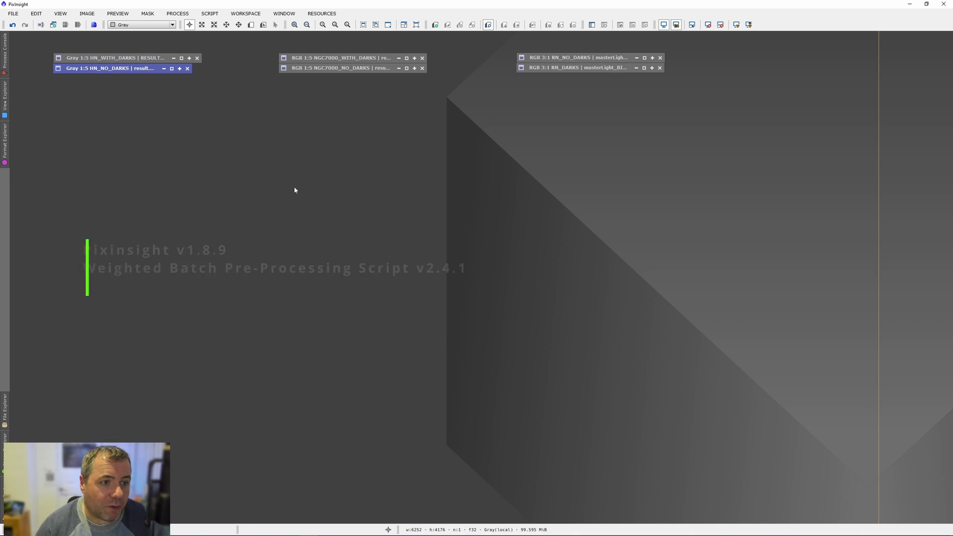
- Restore HN_NO_DARKS and HN_WITH_DARKS, then match both at 1:1 on the same starfield region
double_click(130, 68)
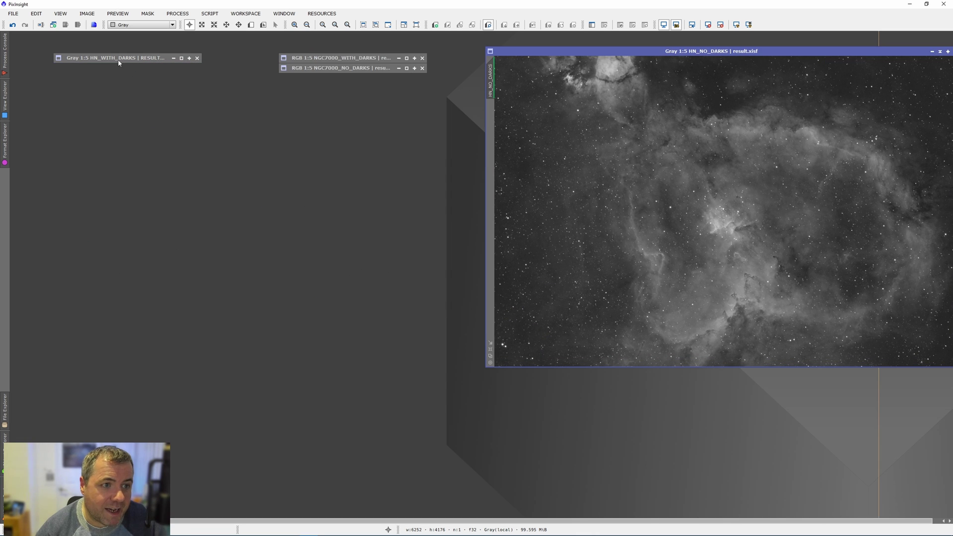
double_click(118, 59)
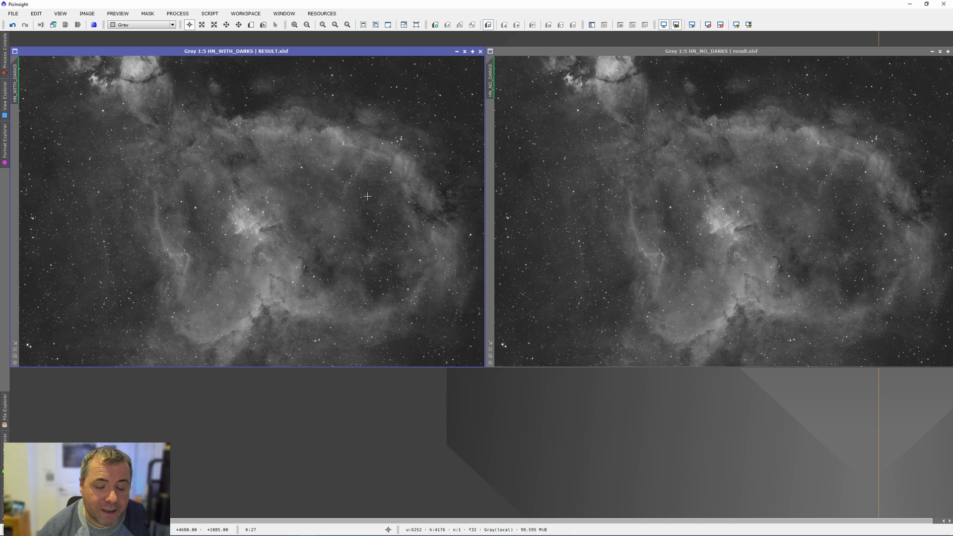
scroll(378, 206, "up", 4)
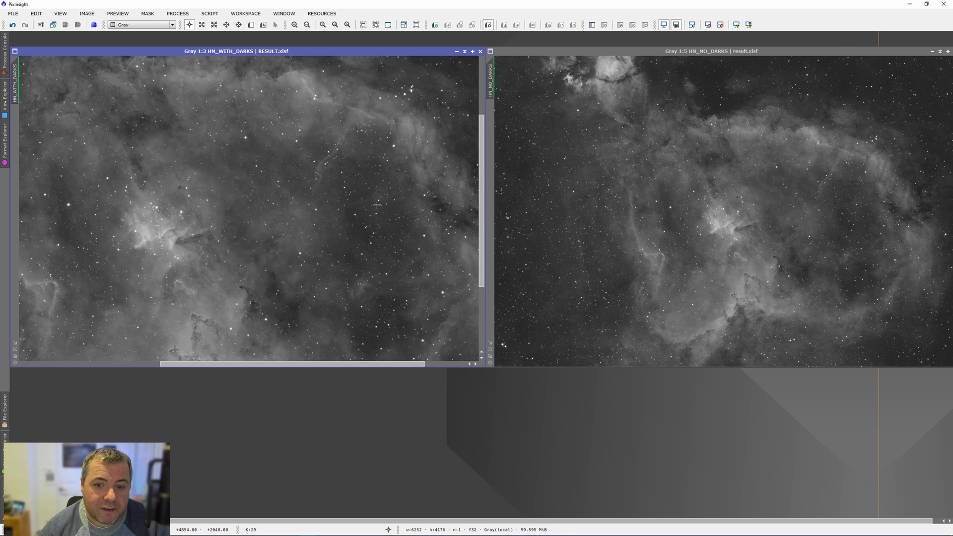
left_click_drag(322, 366, 417, 368)
left_click_drag(482, 205, 482, 196)
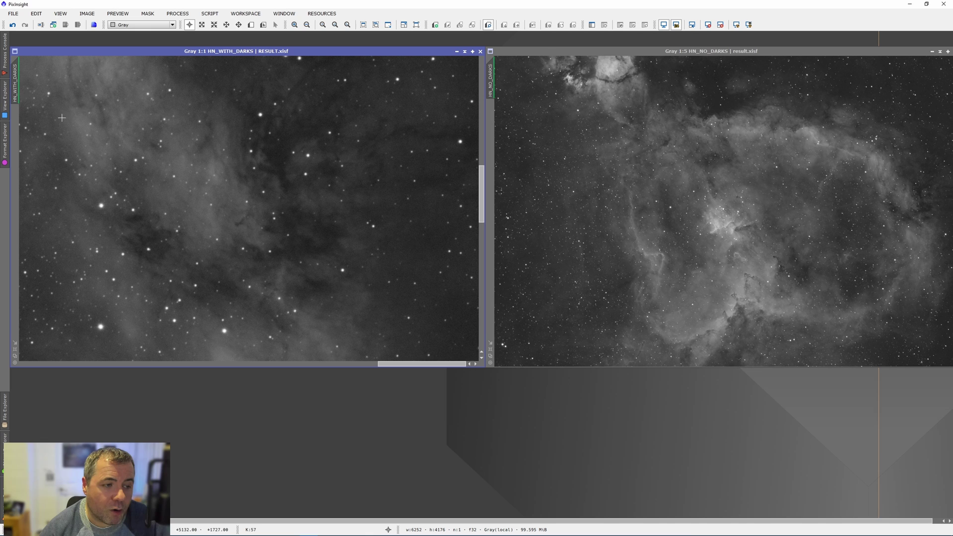
left_click_drag(14, 83, 488, 90)
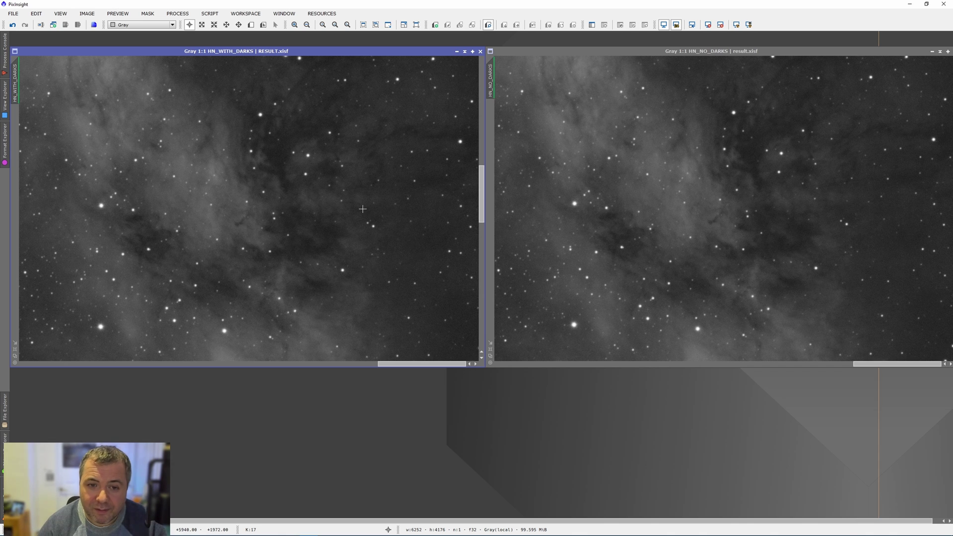
- Zoom both Heart Nebula views, HN_NO_DARKS and HN_WITH_DARKS, back out
scroll(364, 192, "down", 3)
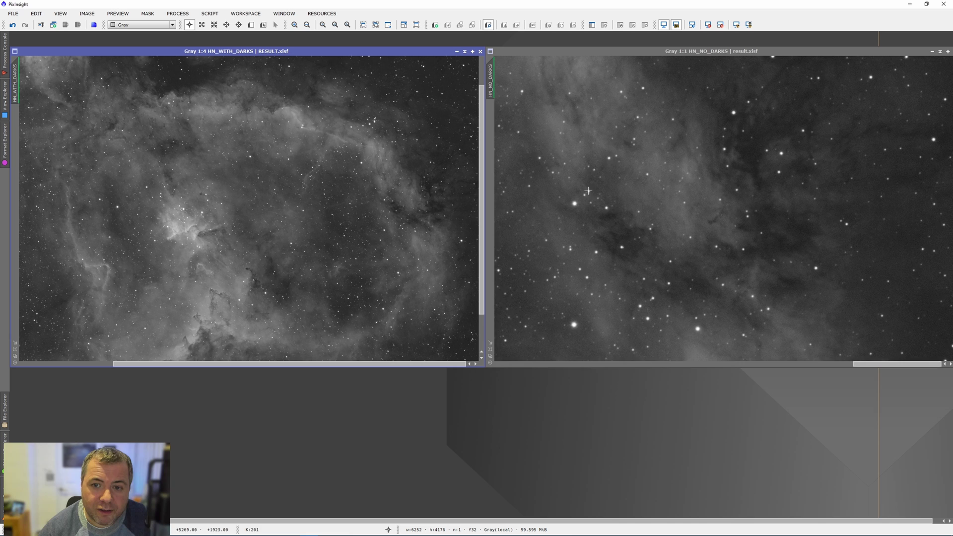
left_click(695, 200)
scroll(695, 200, "down", 4)
scroll(695, 200, "down", 1)
left_click(320, 251)
scroll(320, 250, "down", 1)
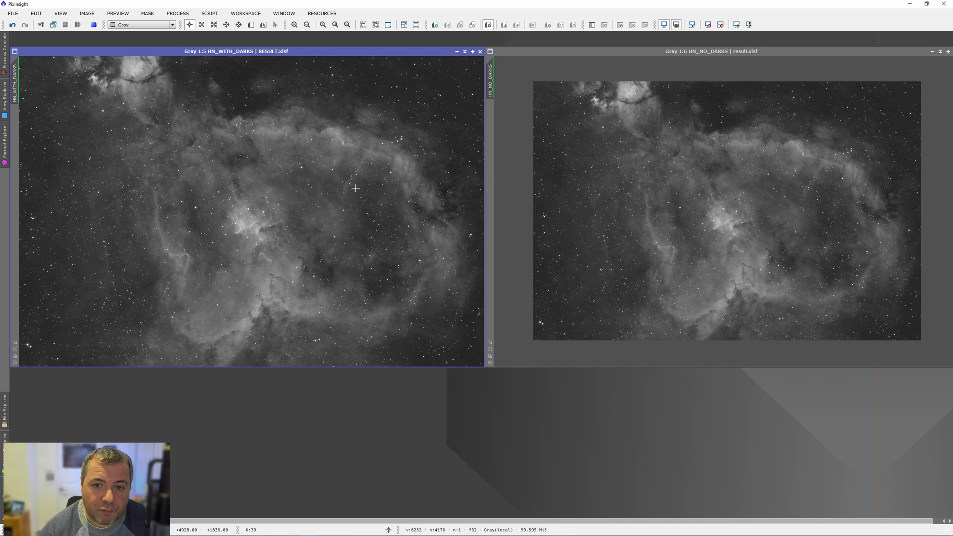
- Zoom HN_WITH_DARKS to 1:1 on the dark pillars and match HN_NO_DARKS to it
scroll(319, 251, "up", 2)
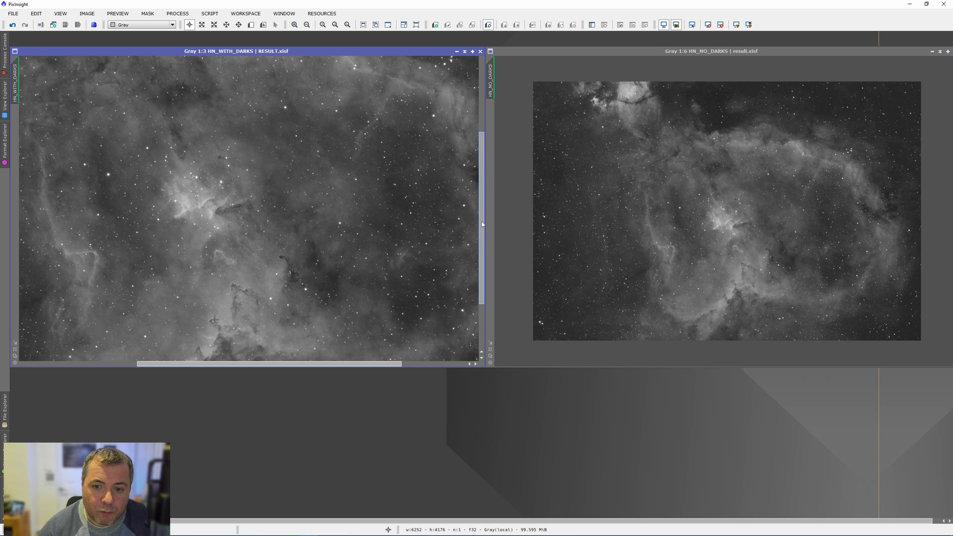
scroll(481, 224, "down", 3)
scroll(363, 350, "up", 2)
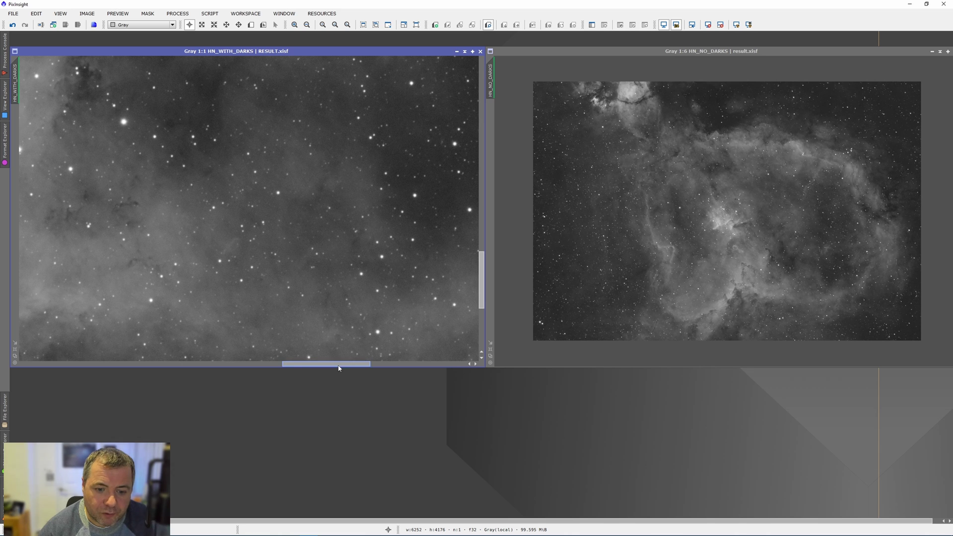
left_click_drag(343, 363, 264, 364)
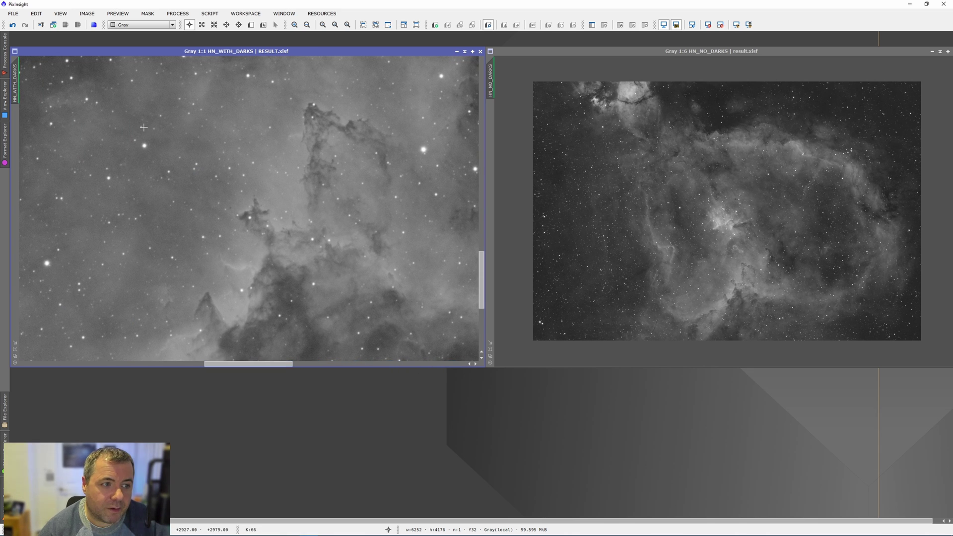
left_click_drag(15, 92, 499, 84)
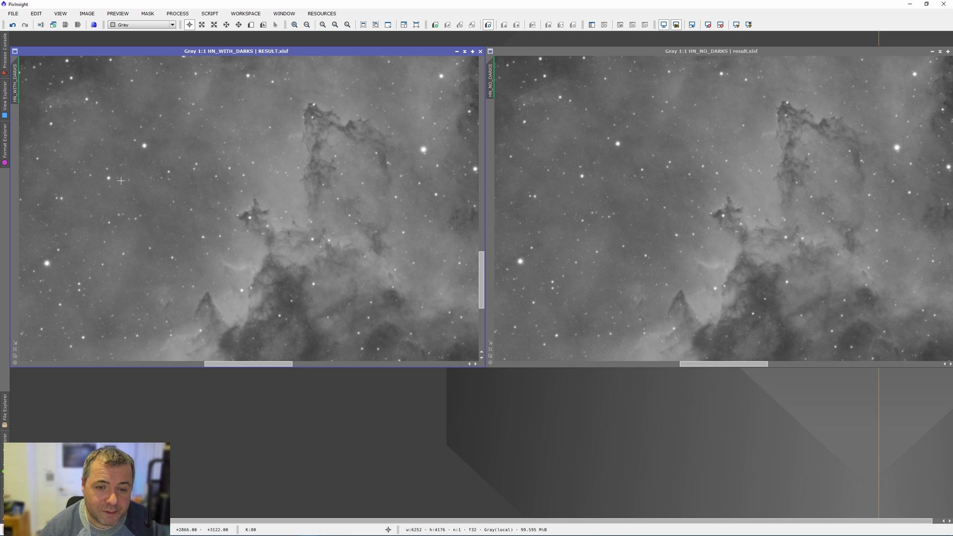
- Match both Heart Nebula views on a 2:1 starfield close-up, then zoom back out
scroll(230, 227, "down", 5)
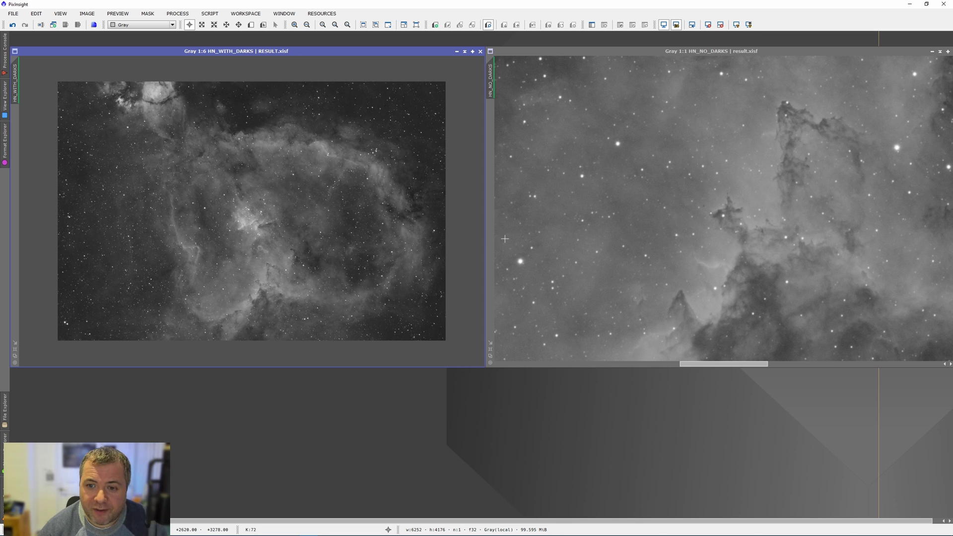
scroll(505, 239, "down", 5)
scroll(337, 309, "up", 1)
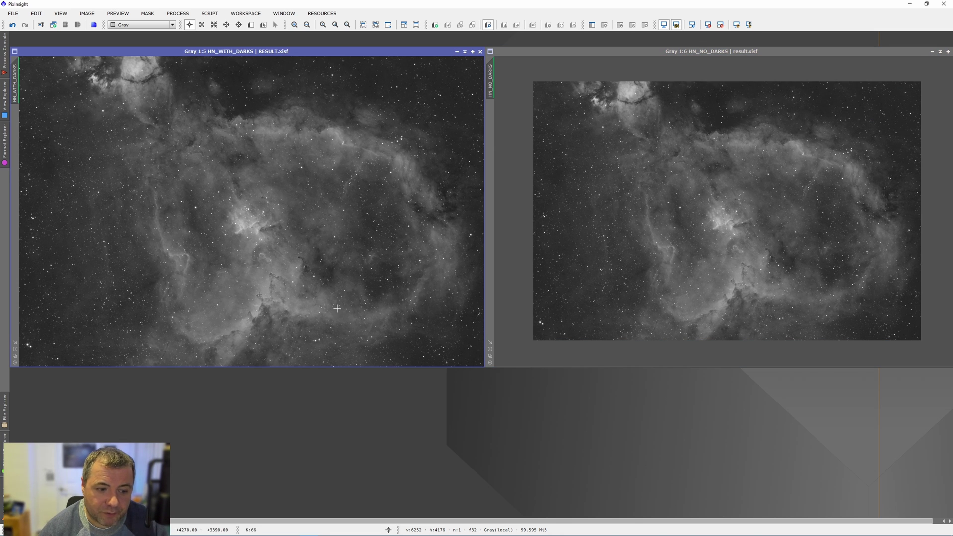
scroll(196, 232, "up", 5)
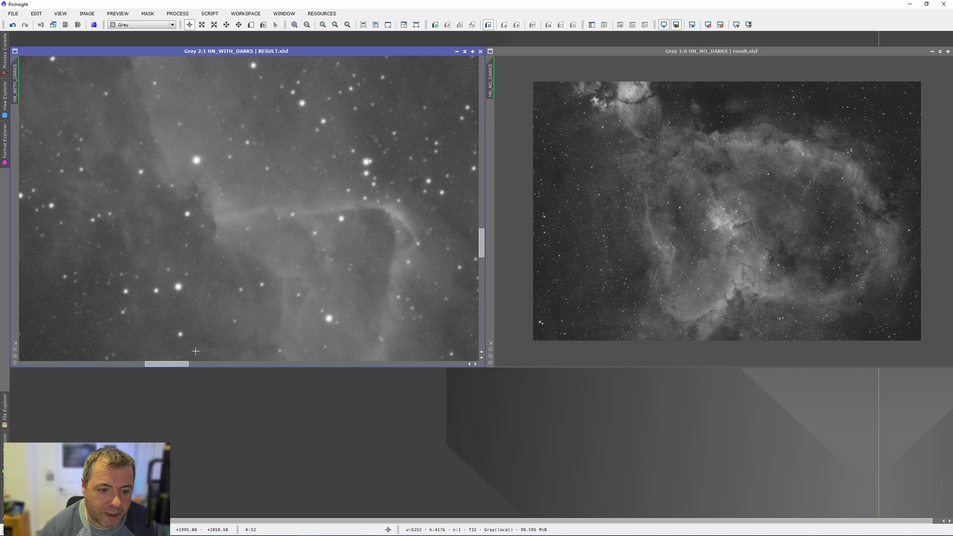
left_click_drag(169, 364, 42, 363)
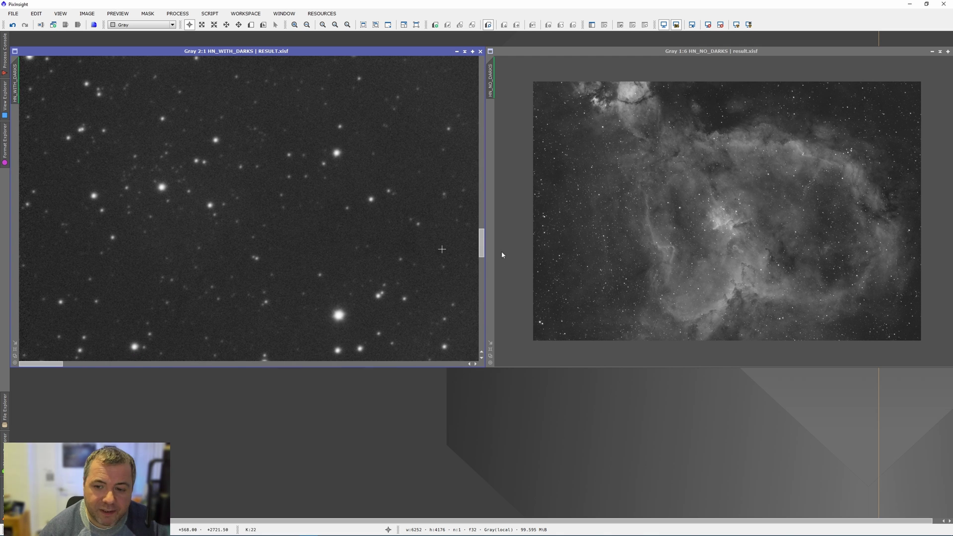
left_click(5, 97)
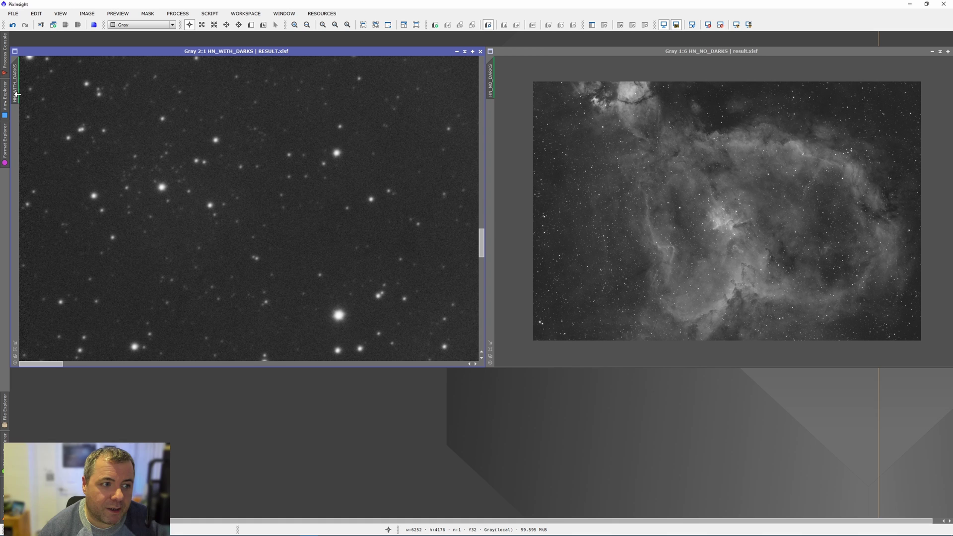
mouse_move(469, 99)
left_mouse_down()
mouse_move(490, 94)
mouse_move(486, 105)
left_mouse_up()
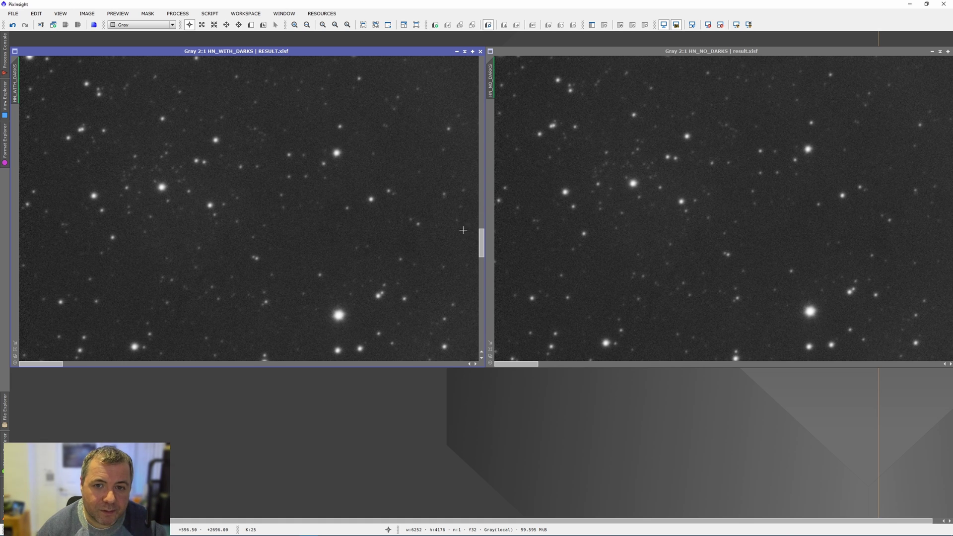
scroll(463, 231, "down", 6)
scroll(518, 155, "down", 6)
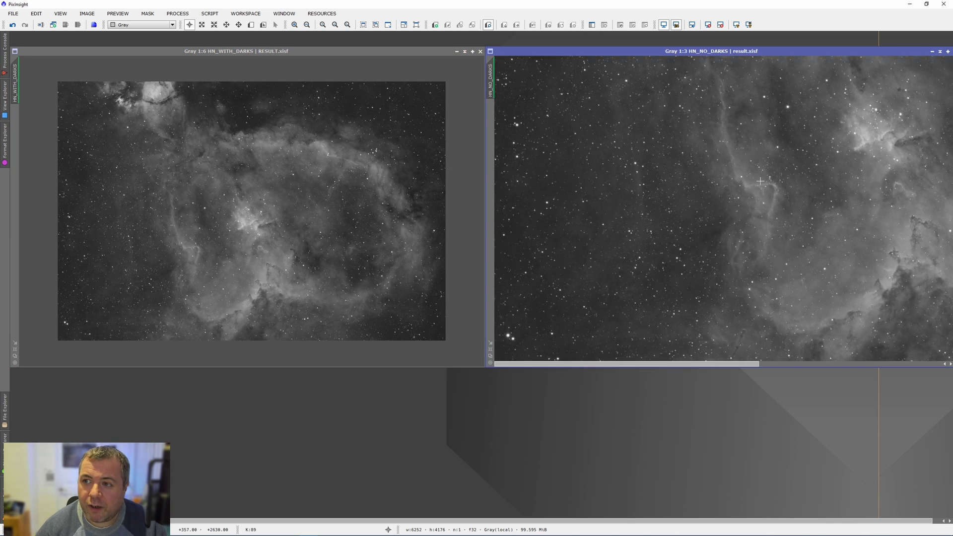
- Minimize HN_WITH_DARKS and HN_NO_DARKS and restore the NGC7000_NO_DARKS stack
left_click(465, 51)
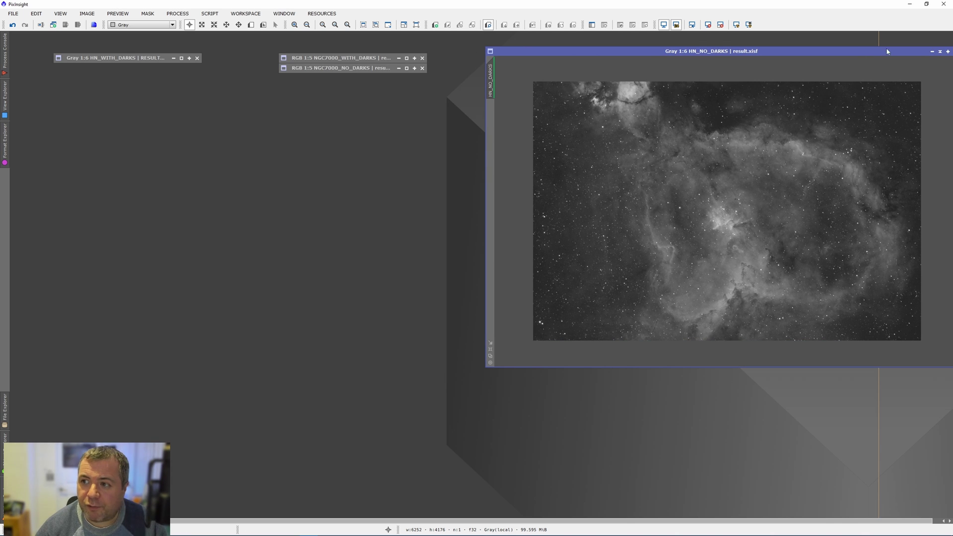
left_click(940, 51)
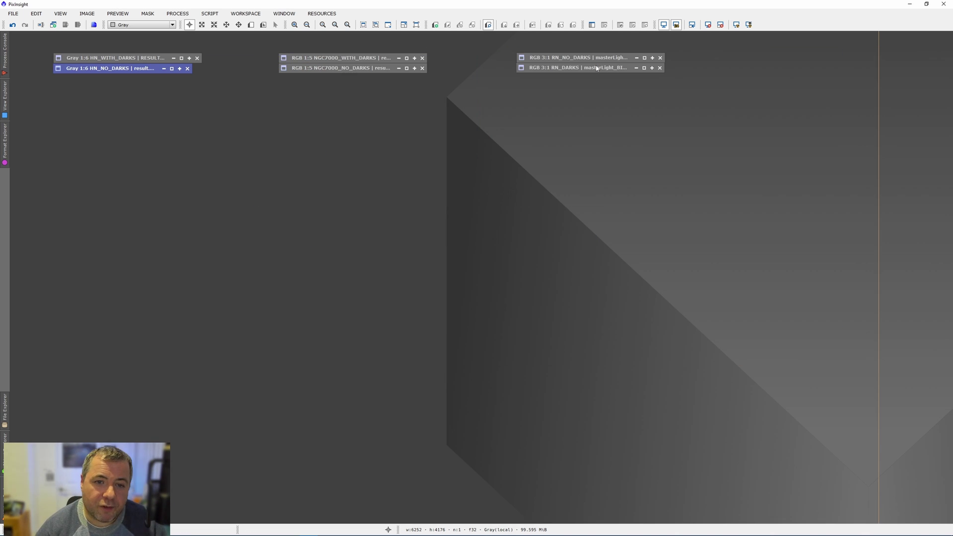
double_click(350, 68)
- Restore NGC7000_WITH_DARKS, zoom it to 2:1, and match the NO_DARKS view to it
left_click(344, 59)
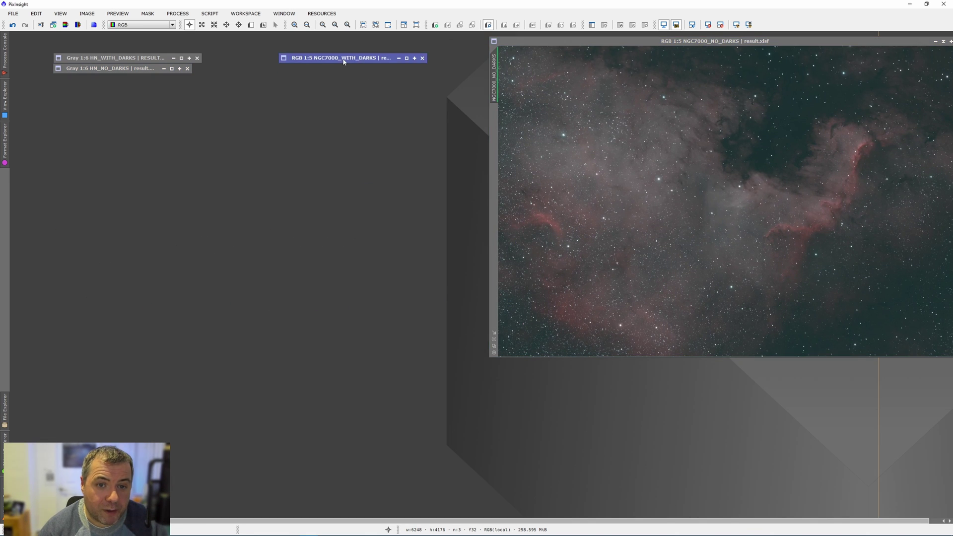
double_click(343, 59)
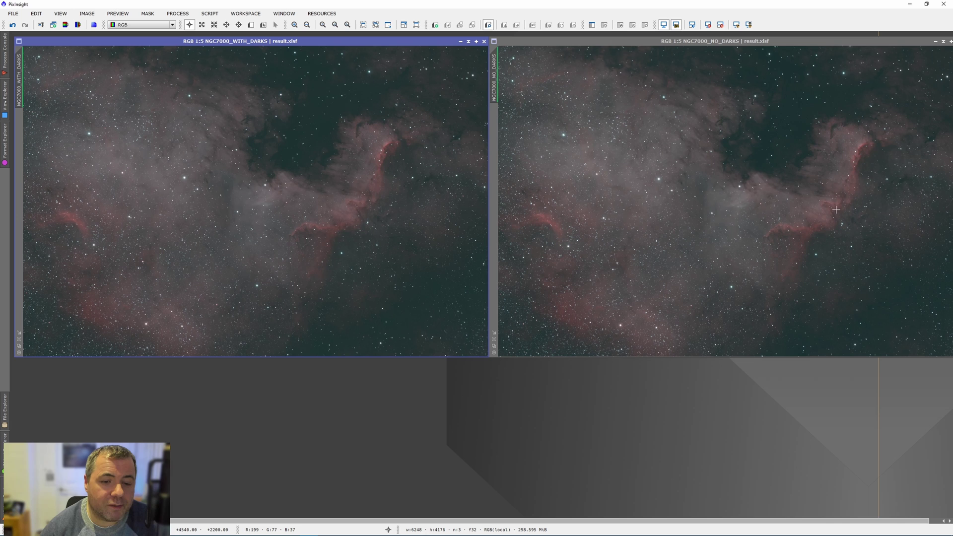
scroll(398, 220, "up", 2)
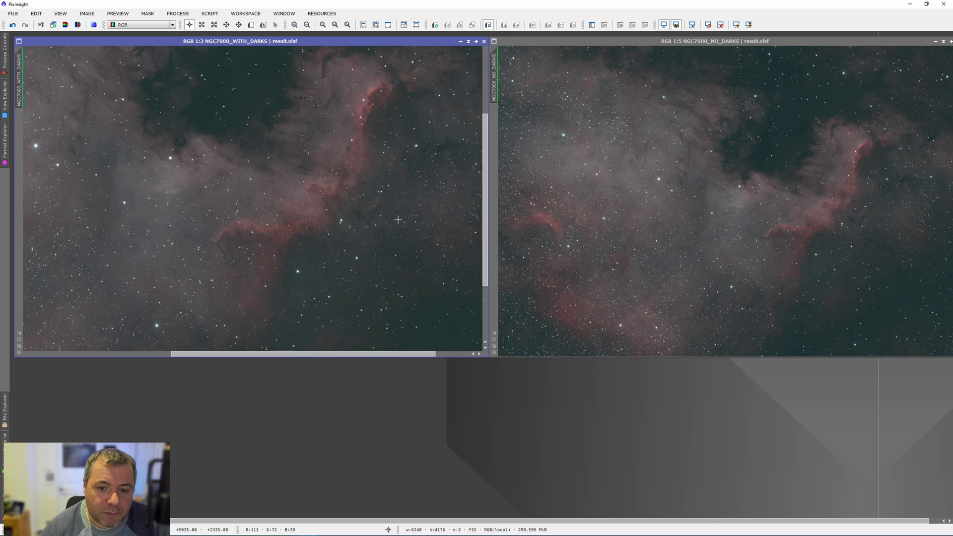
scroll(398, 220, "up", 3)
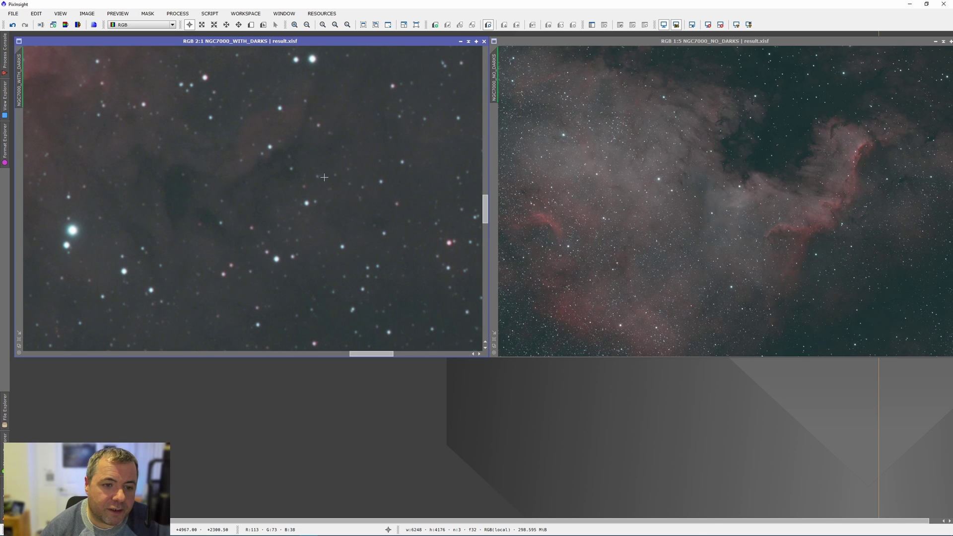
left_click(5, 97)
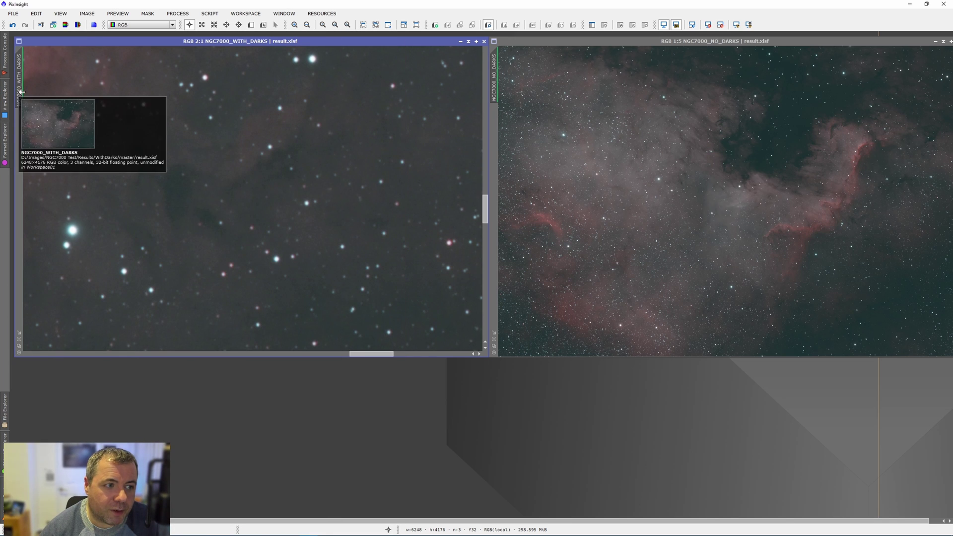
left_click_drag(22, 92, 495, 94)
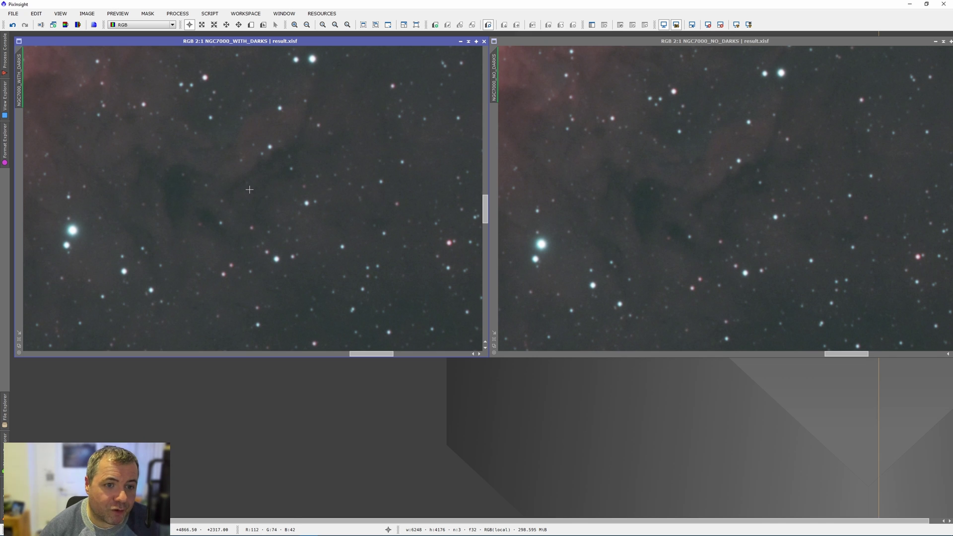
- Zoom both NGC 7000 views out to 1:5
scroll(249, 189, "down", 3)
left_click(643, 192)
scroll(642, 192, "down", 2)
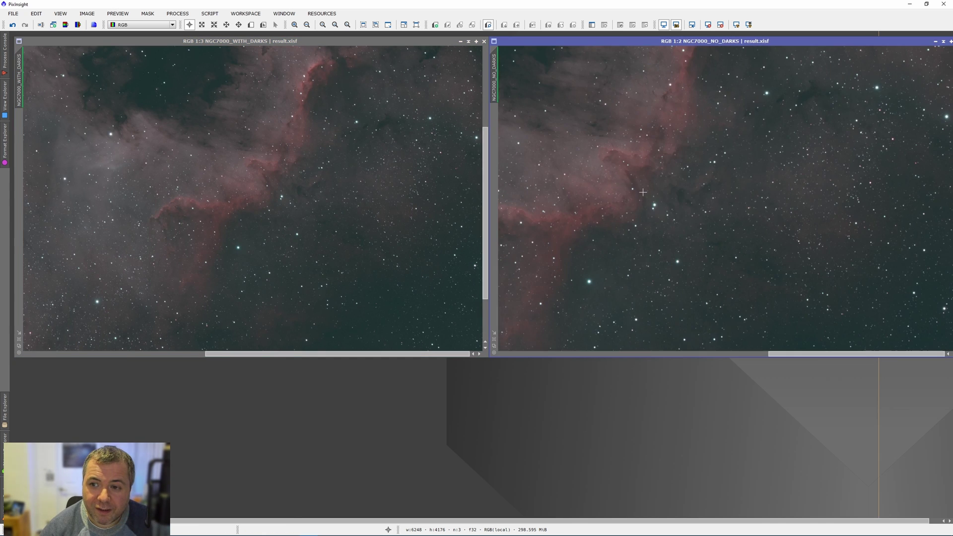
scroll(643, 192, "down", 2)
left_click(474, 199)
scroll(474, 199, "down", 1)
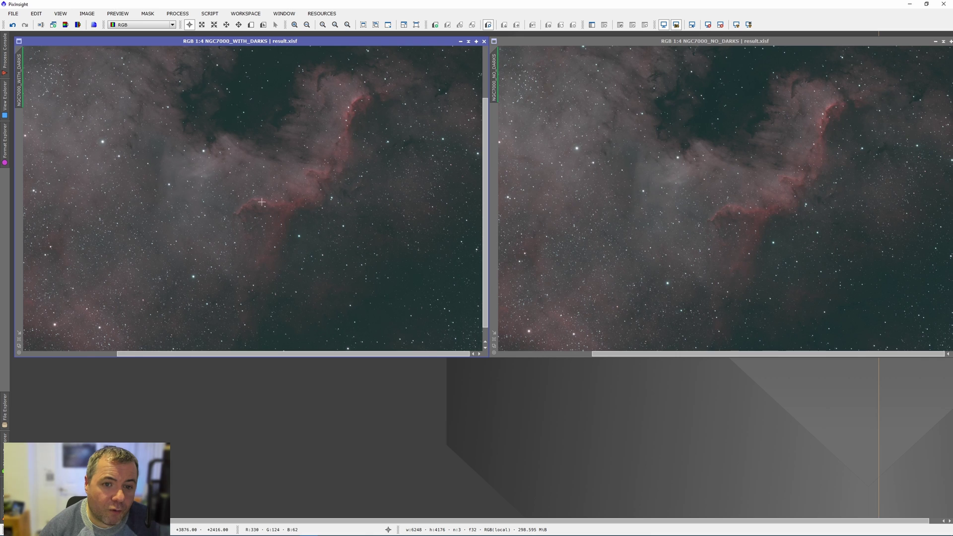
left_click(617, 227)
scroll(617, 227, "down", 1)
- Zoom NGC7000_WITH_DARKS to 1:1 on the red ridge and match the NO_DARKS view
left_click(315, 226)
scroll(315, 226, "down", 1)
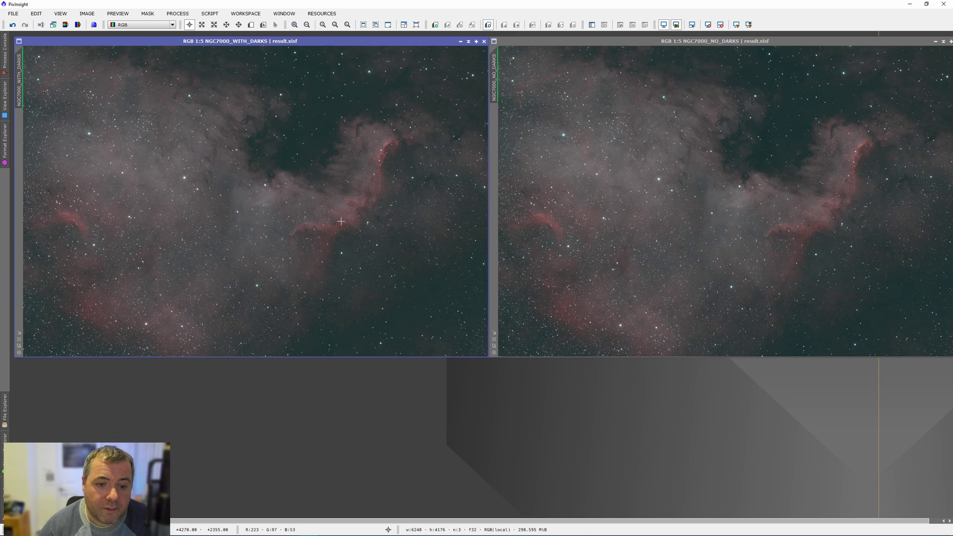
scroll(340, 231, "up", 4)
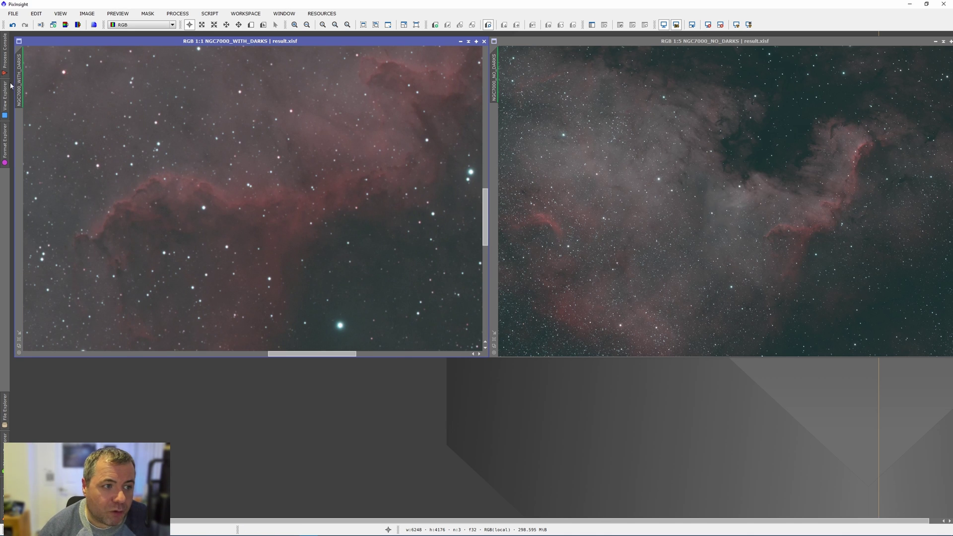
left_click_drag(19, 88, 494, 92)
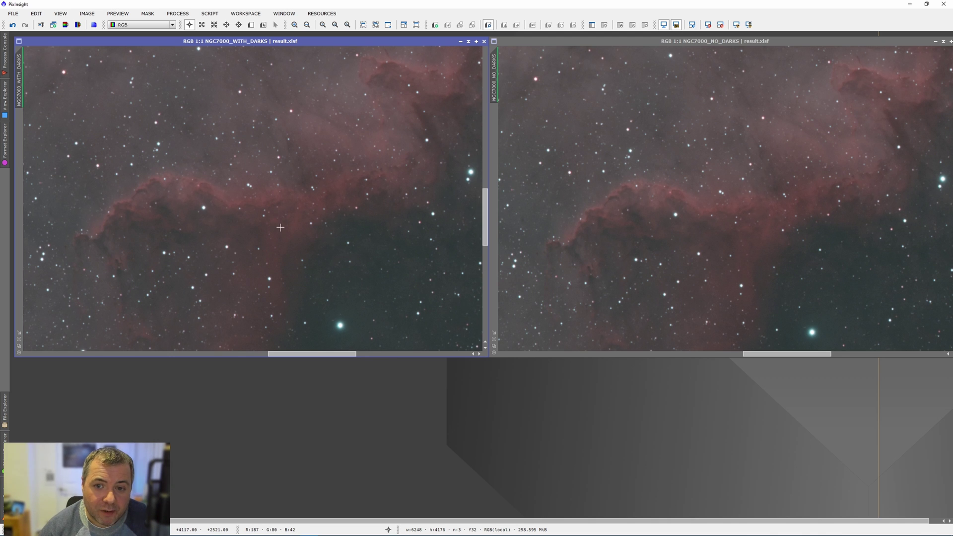
- Zoom both NGC7000_WITH_DARKS and NGC7000_NO_DARKS views out to 1:5
scroll(281, 228, "down", 2)
scroll(281, 227, "down", 1)
scroll(750, 213, "down", 4)
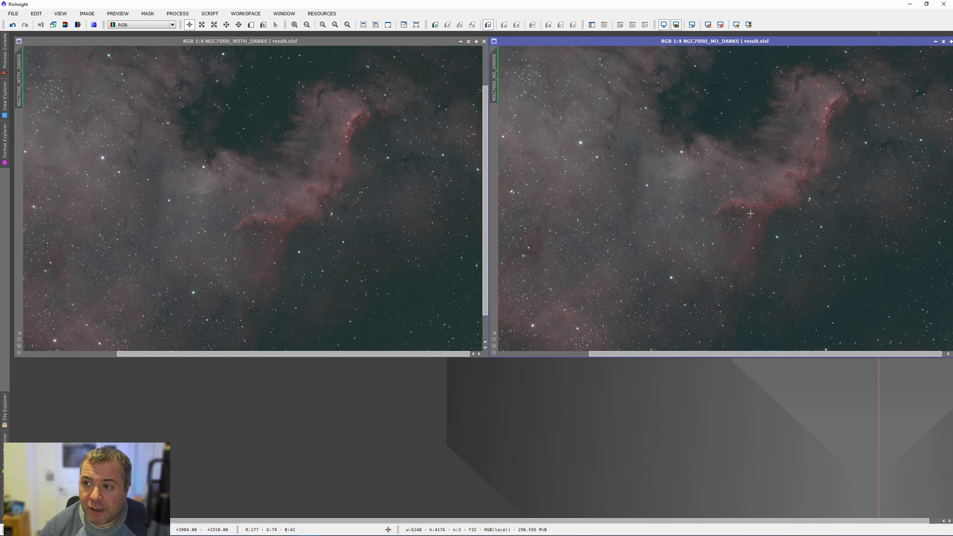
scroll(263, 195, "down", 1)
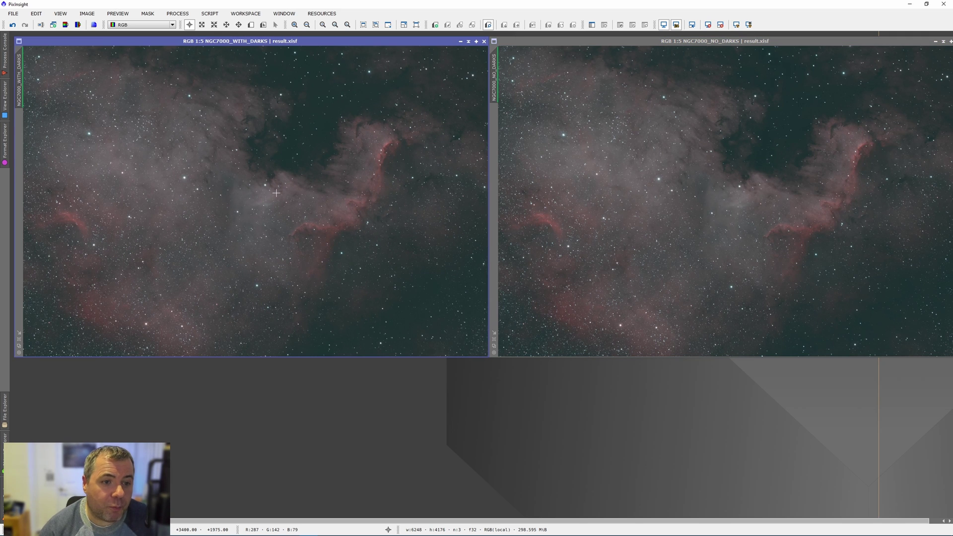